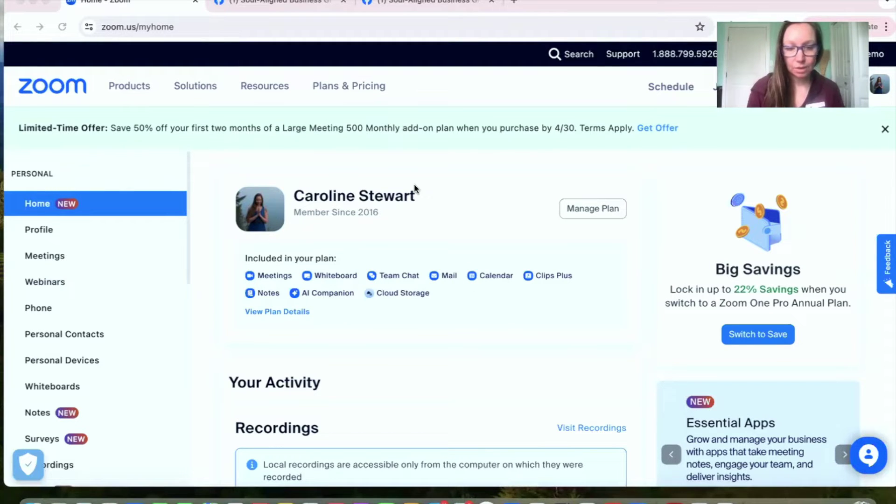
Step: Open the account settings within the account management section of the Zoom web portal
scroll(69, 292, "down", 10)
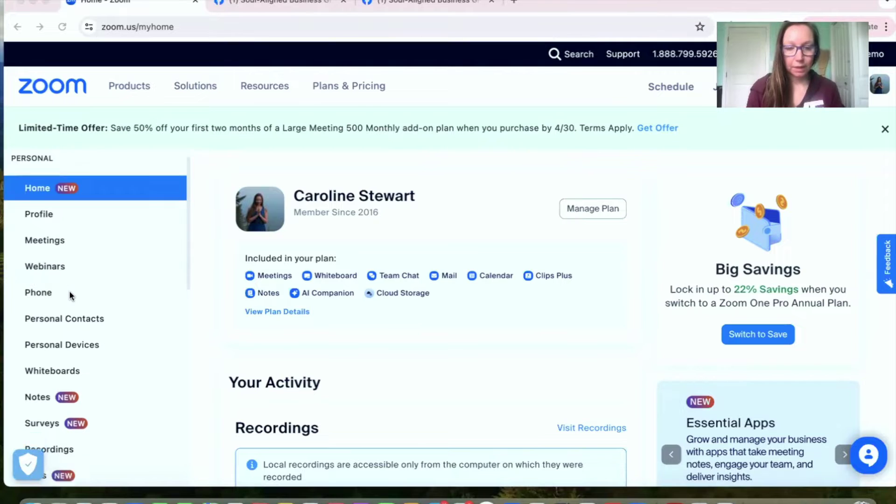
scroll(70, 294, "down", 5)
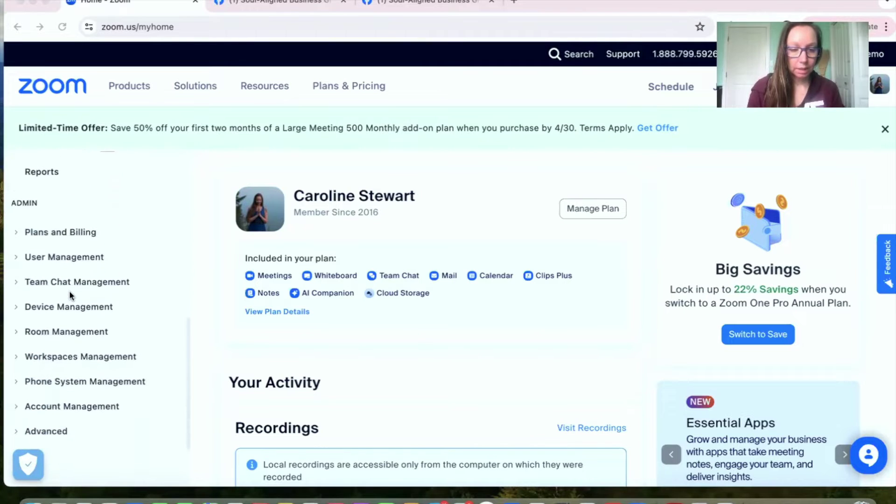
scroll(69, 294, "up", 2)
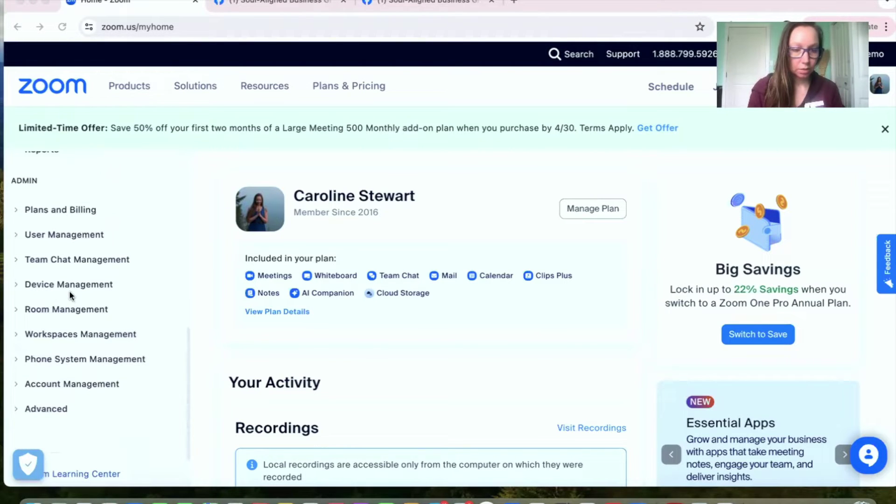
left_click(40, 387)
scroll(99, 377, "down", 2)
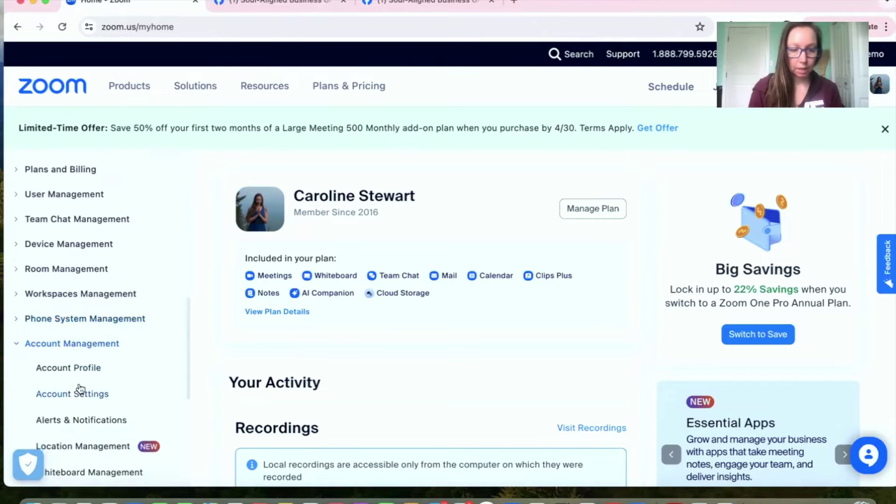
left_click(74, 395)
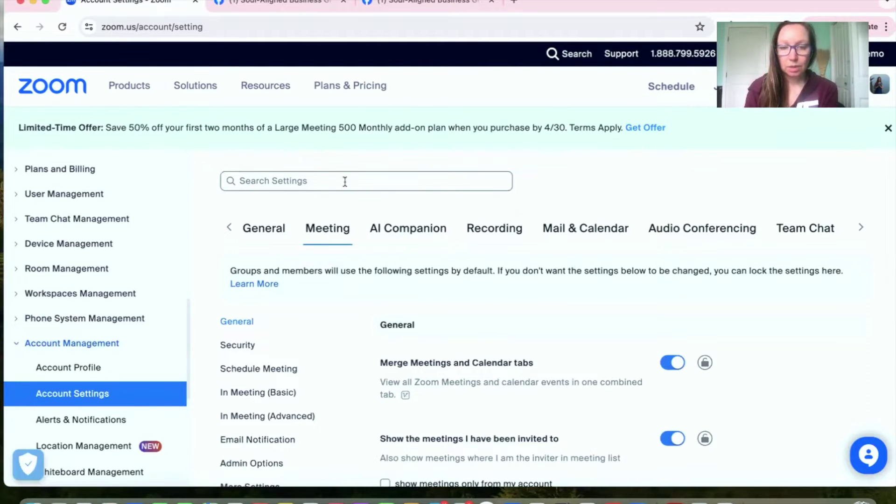
Step: Search the account settings for "livestreaming" and examine the allowed services under Allow livestreaming of meetings
left_click(258, 180)
type("liv")
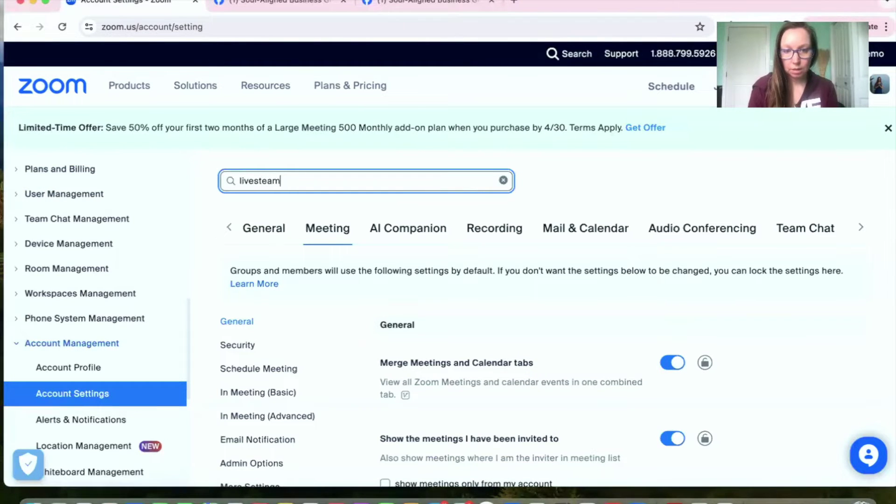
type("estreaming")
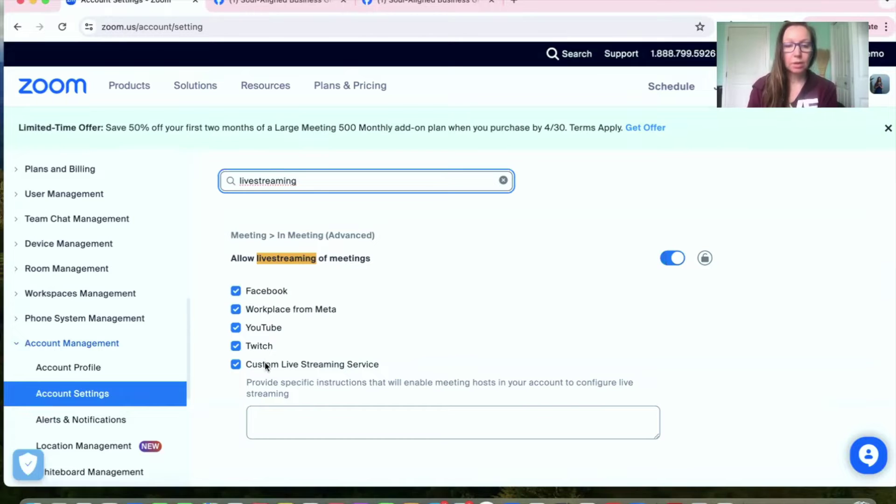
scroll(303, 362, "down", 3)
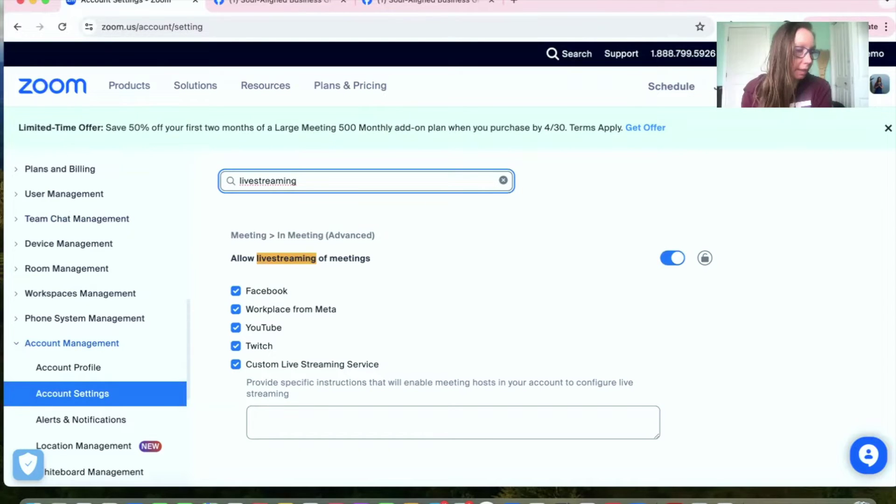
Step: Open the upcoming meeting "SABGH - Making Your E-mail Signature Work for You" and view its live streaming options
scroll(110, 240, "up", 10)
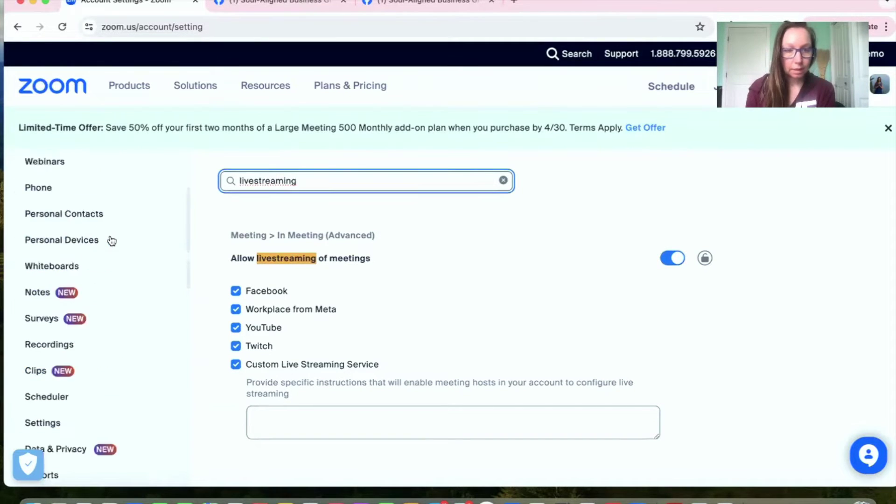
left_click(52, 252)
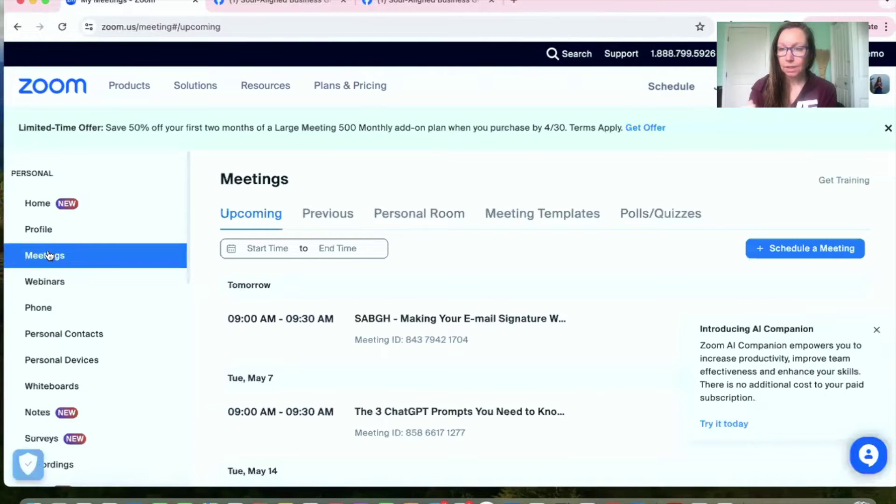
mouse_move(651, 347)
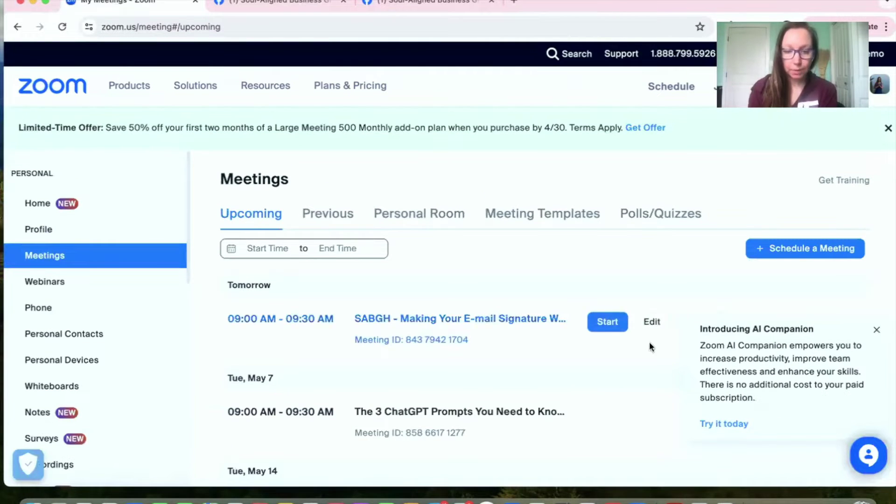
left_click(505, 320)
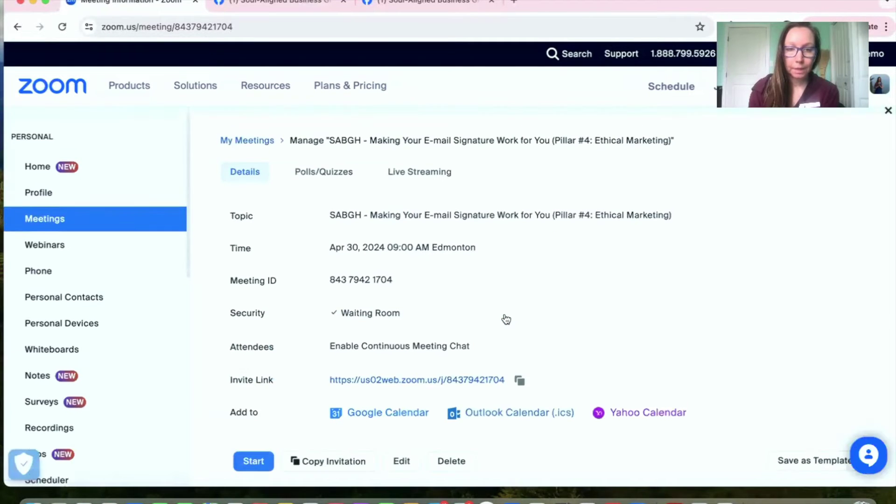
left_click(413, 213)
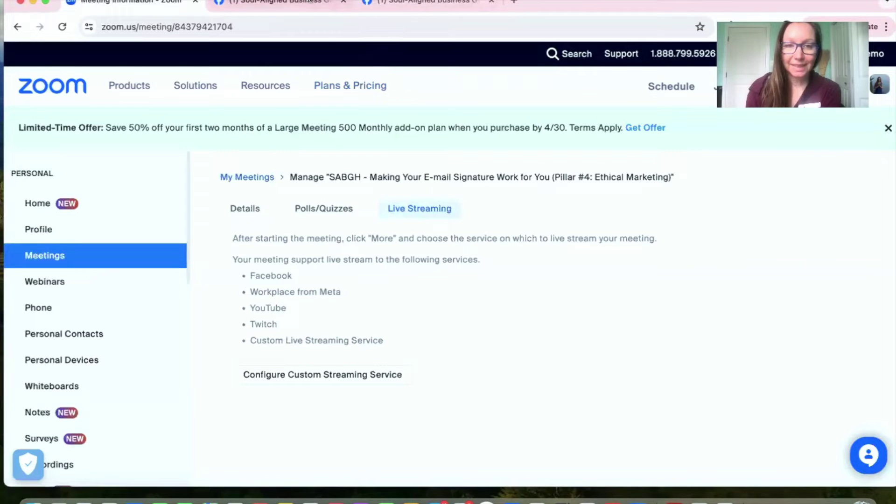
Step: Switch to the Soul-Aligned Business Growth Hub Facebook group and start a live video from a new group post
left_click(282, 2)
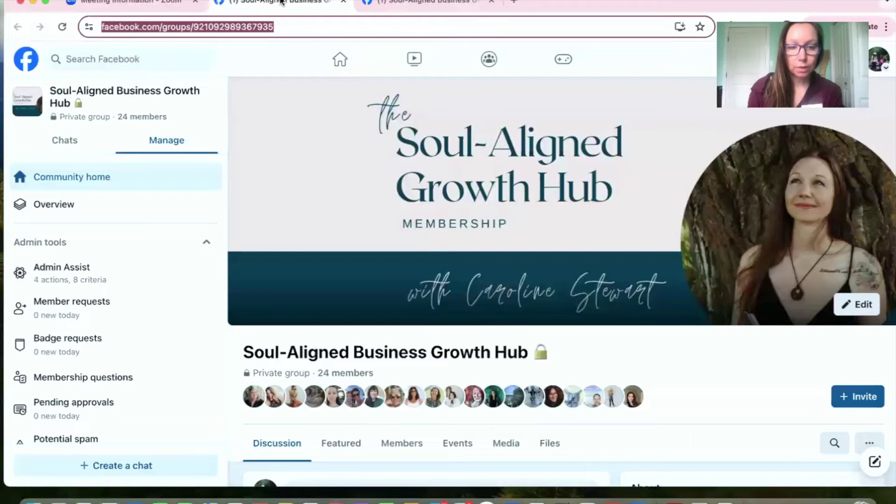
scroll(504, 350, "down", 3)
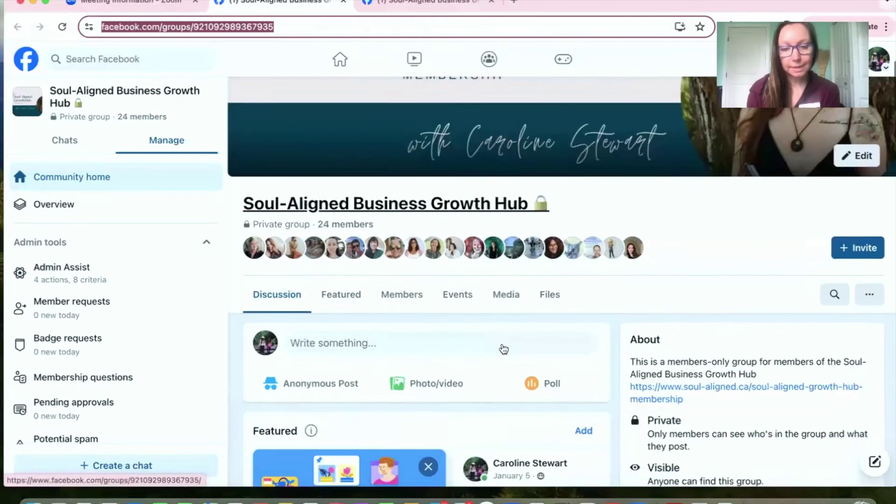
scroll(503, 349, "down", 1)
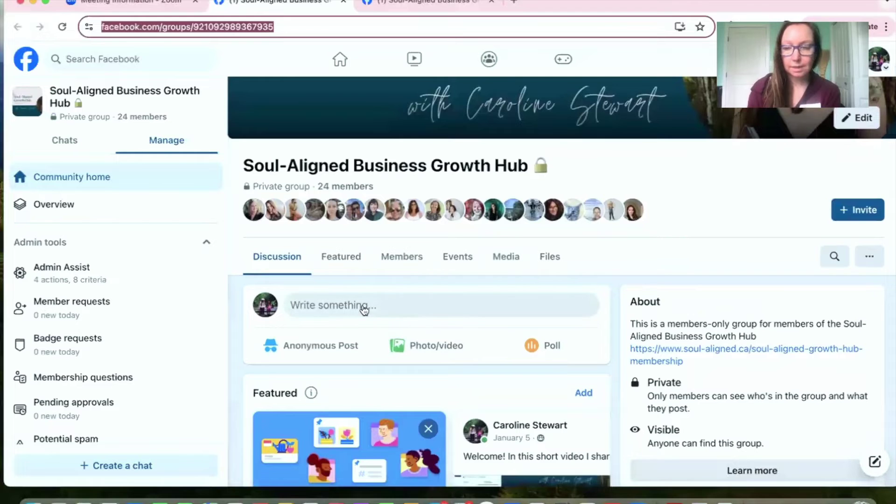
left_click(364, 308)
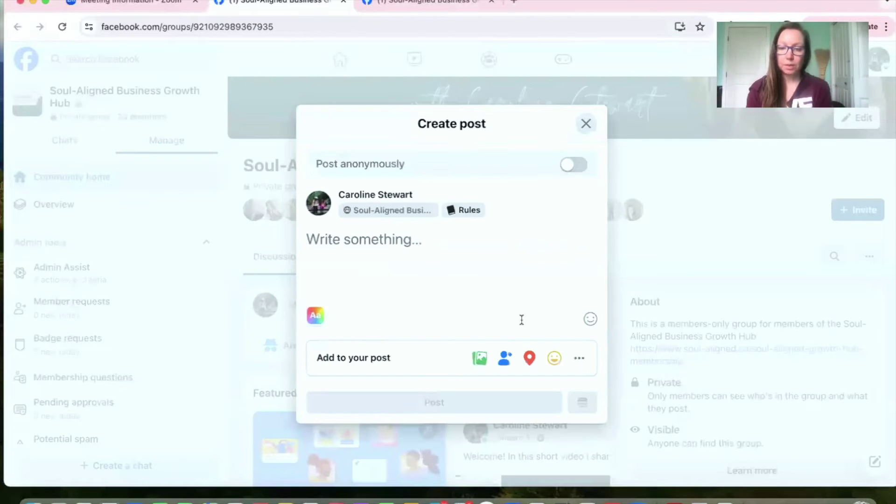
left_click(580, 358)
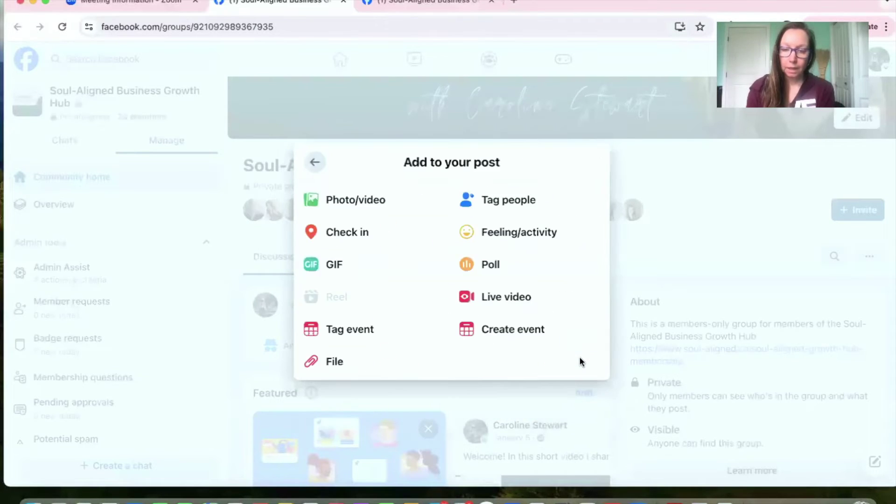
left_click(501, 298)
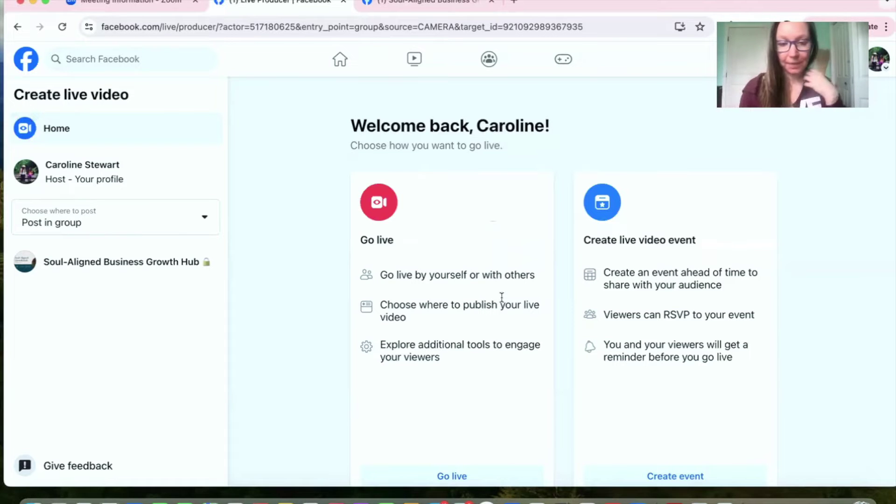
Step: Choose to go live in the group with streaming software as the video source, and go to the optional post title
scroll(456, 332, "down", 3)
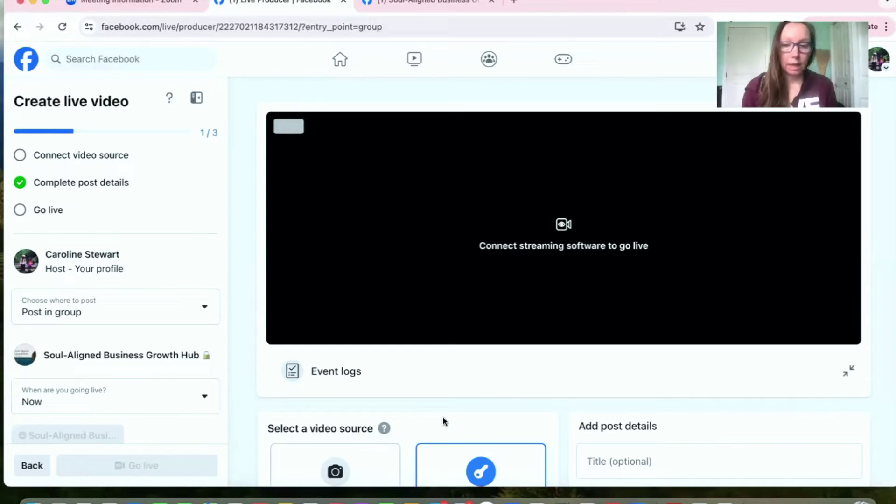
scroll(455, 405, "down", 3)
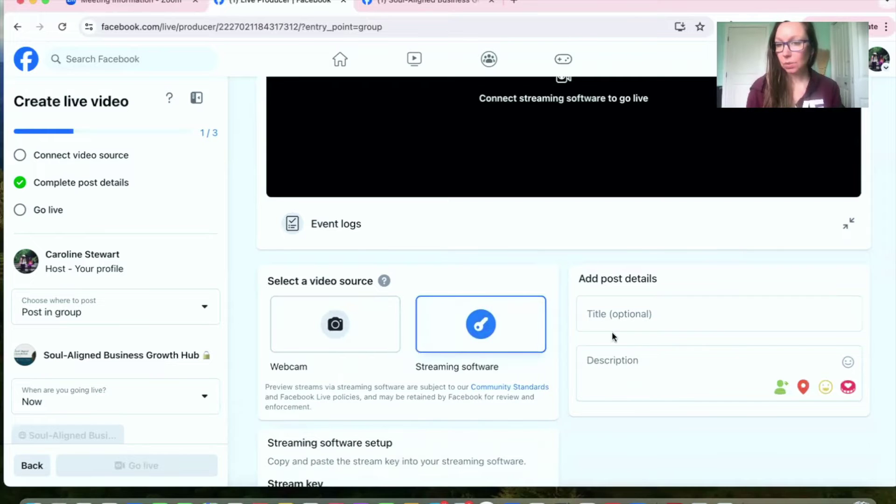
left_click(693, 314)
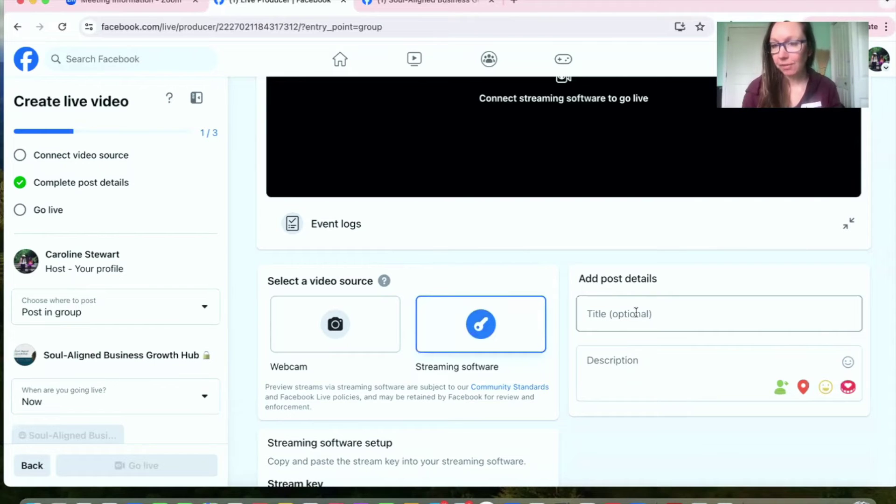
Step: Expand the advanced settings of the streaming software setup and enable the persistent stream key
scroll(636, 311, "down", 3)
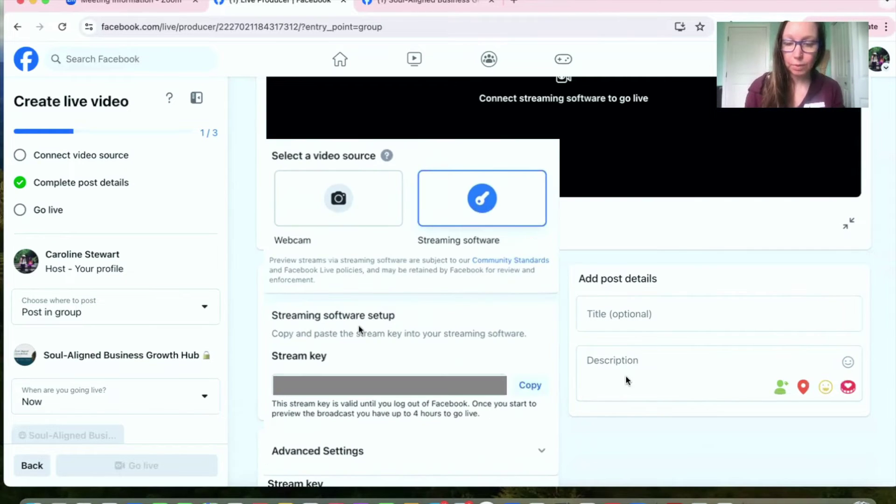
scroll(360, 329, "down", 3)
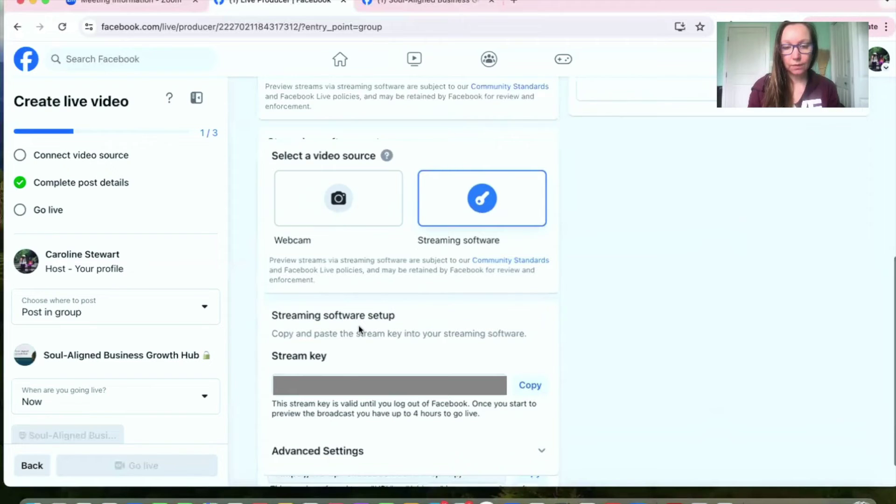
left_click(317, 450)
scroll(360, 329, "down", 4)
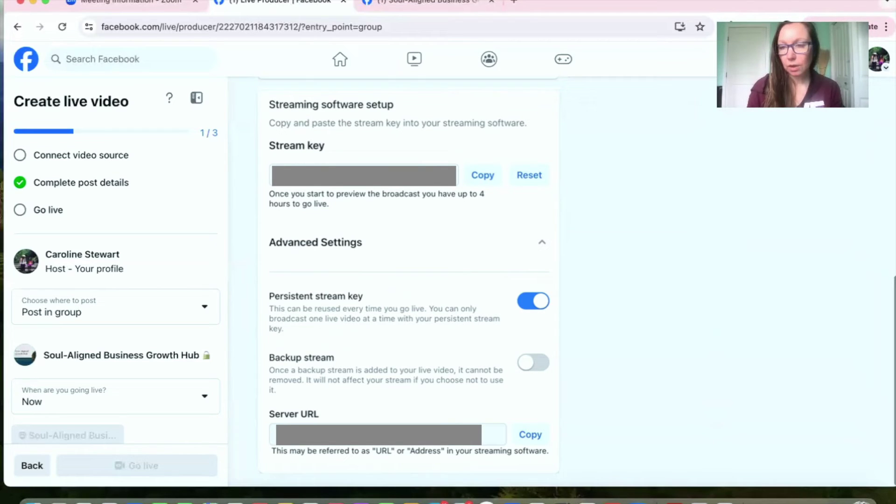
scroll(409, 280, "down", 1)
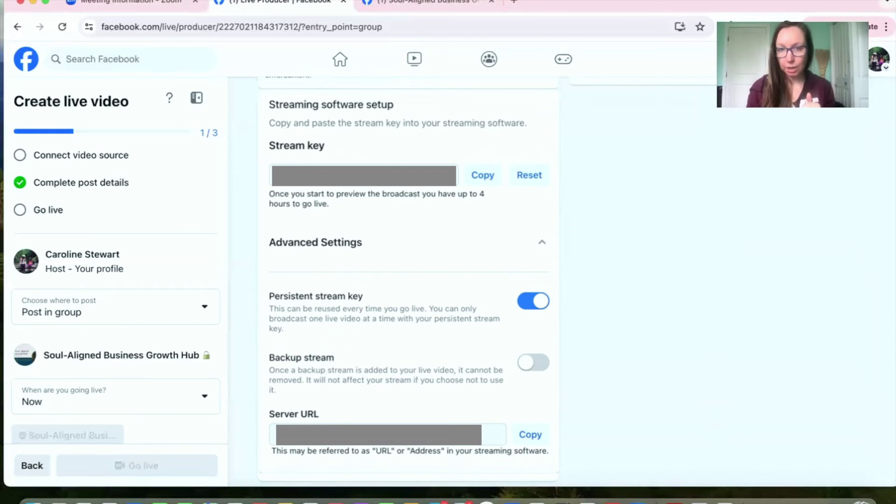
Step: Look up the Facebook group's web address on the group page, then return to Live Producer
left_click(411, 2)
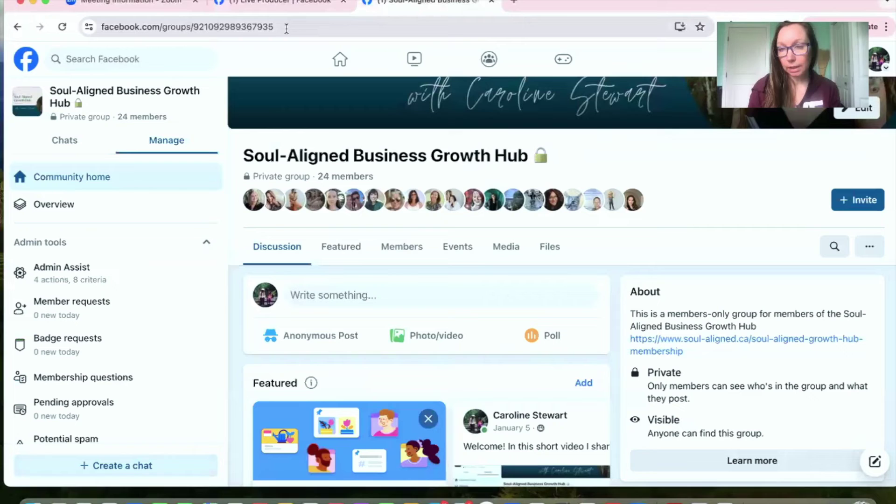
left_click(308, 2)
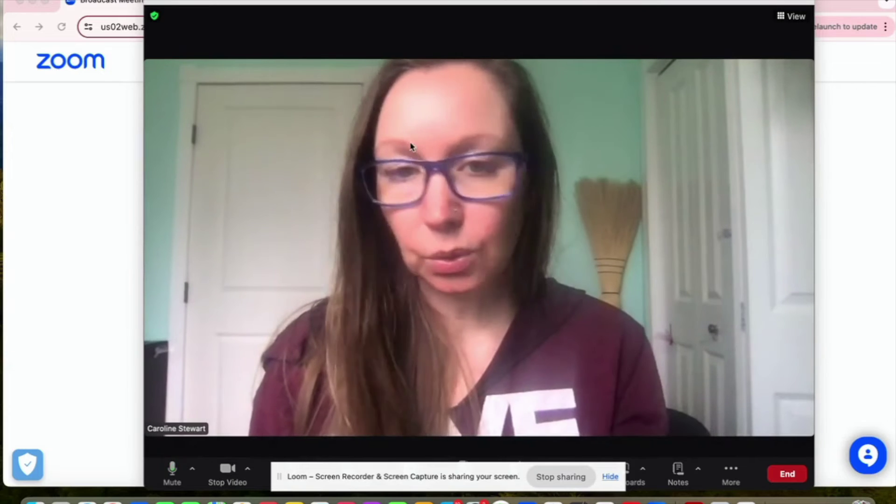
Step: From the running Zoom meeting, choose Live on Custom Live Streaming Service and open its broadcast form
left_click(731, 477)
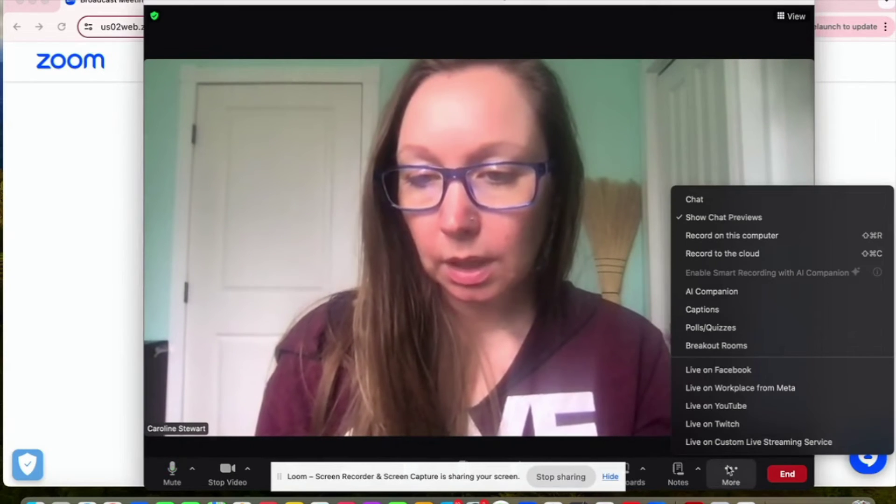
left_click(740, 444)
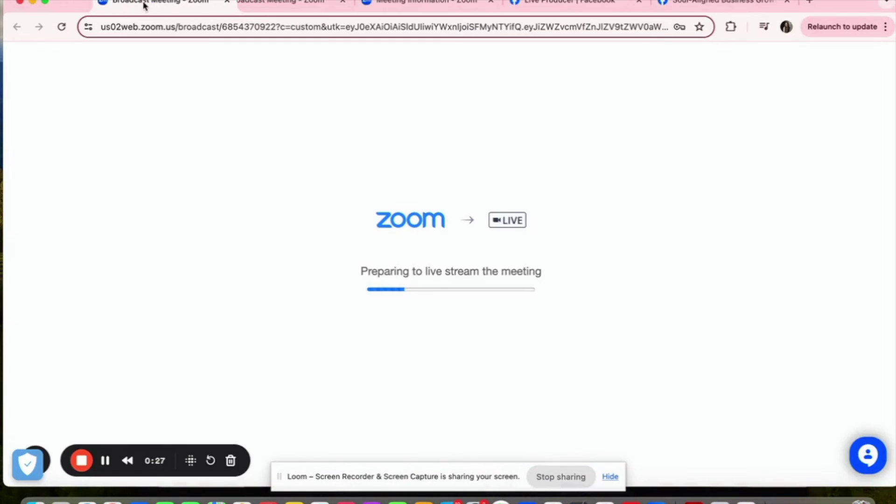
left_click(193, 2)
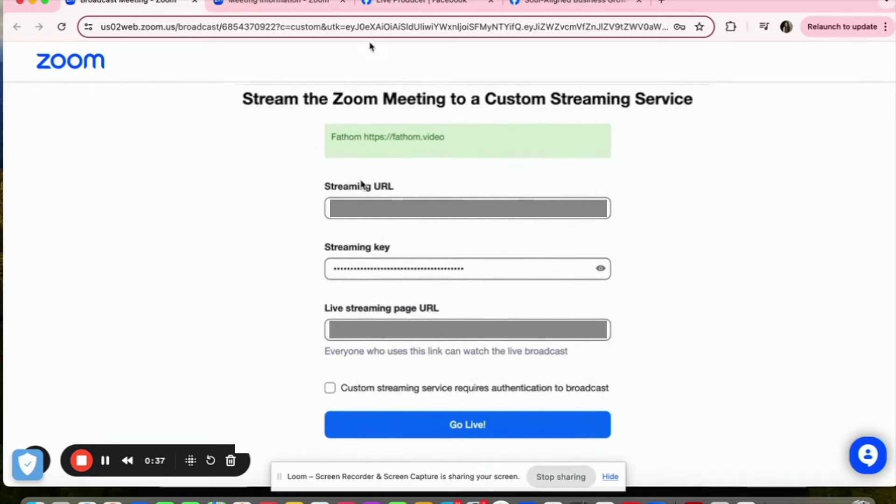
left_click(417, 4)
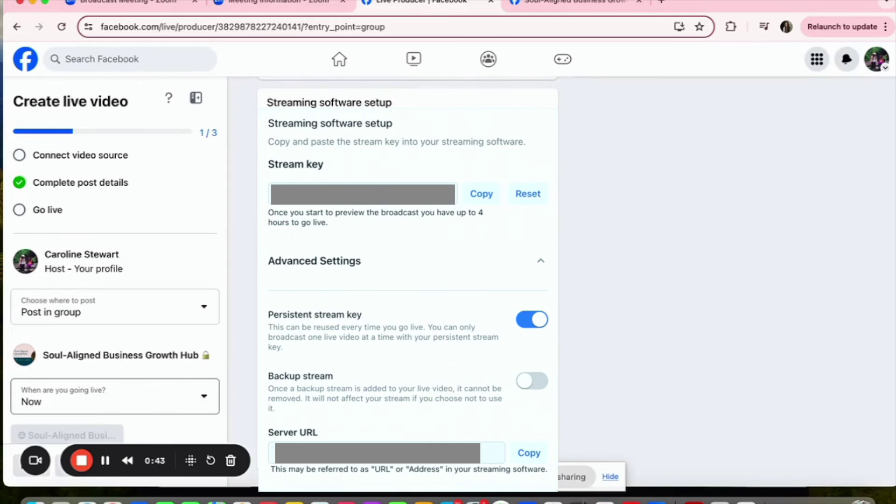
left_click(285, 5)
left_click(152, 7)
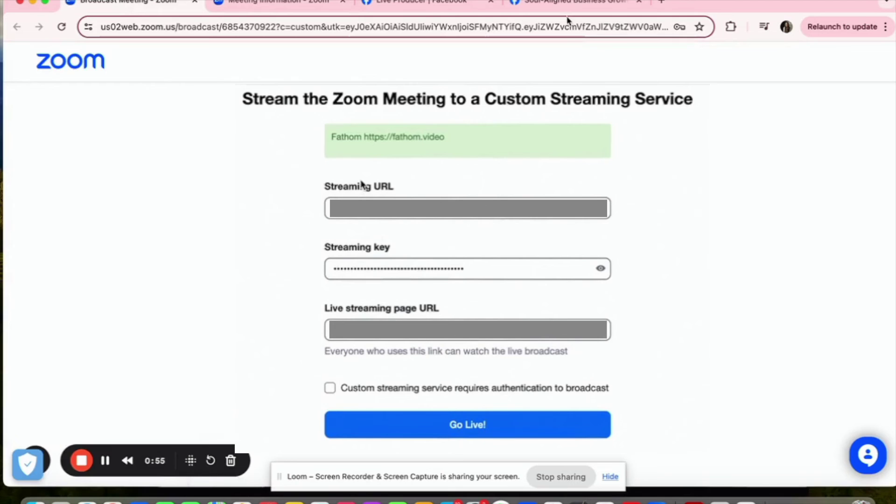
left_click(567, 3)
left_click(342, 25)
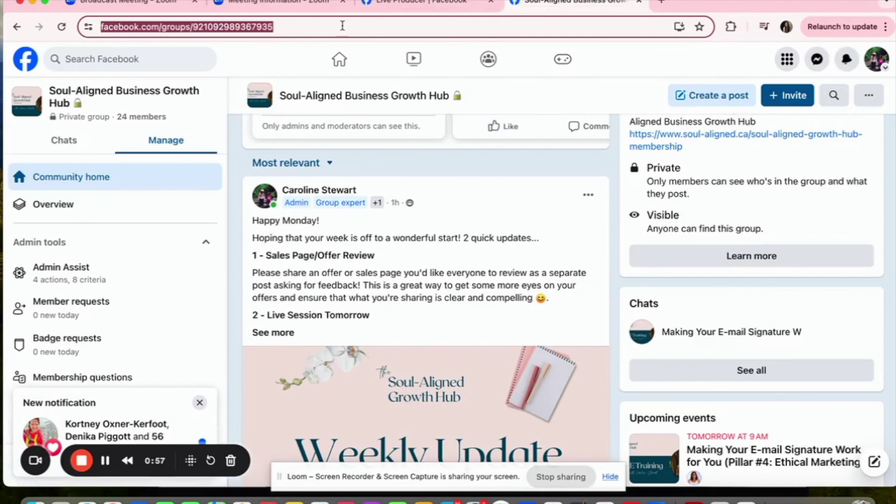
Step: Start the live stream from Zoom's custom streaming form and check the video preview in Facebook Live Producer
key("super+1")
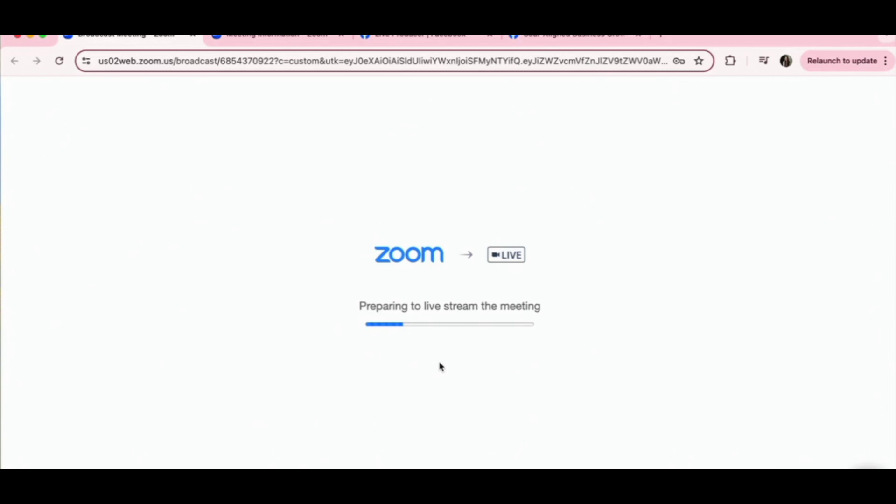
key("super+3")
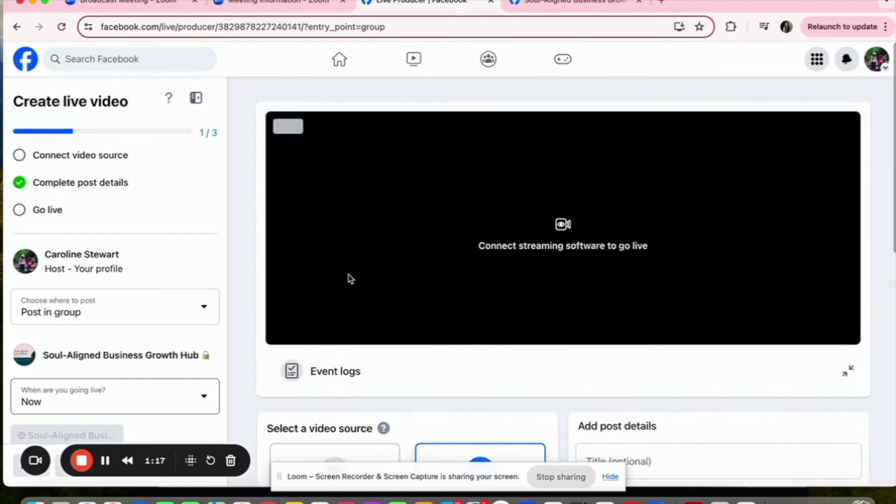
key("super+1")
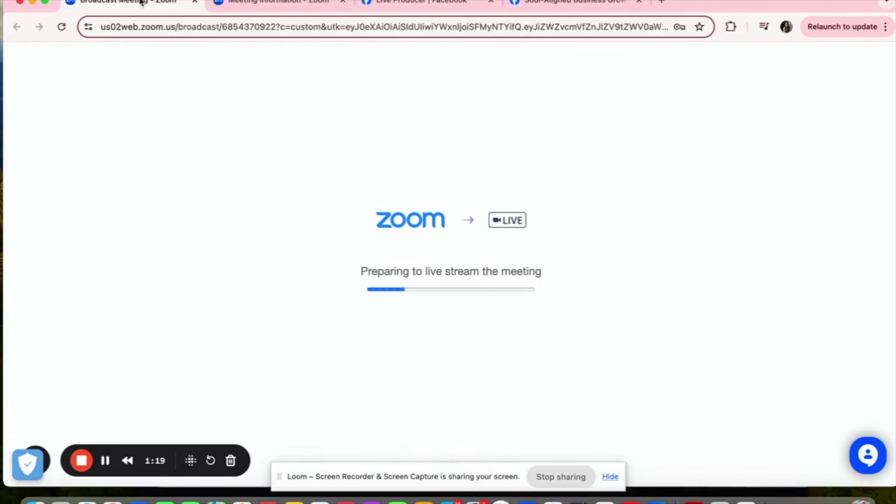
Step: Switch to the Zoom meeting window and move it higher on the screen
left_click(654, 501)
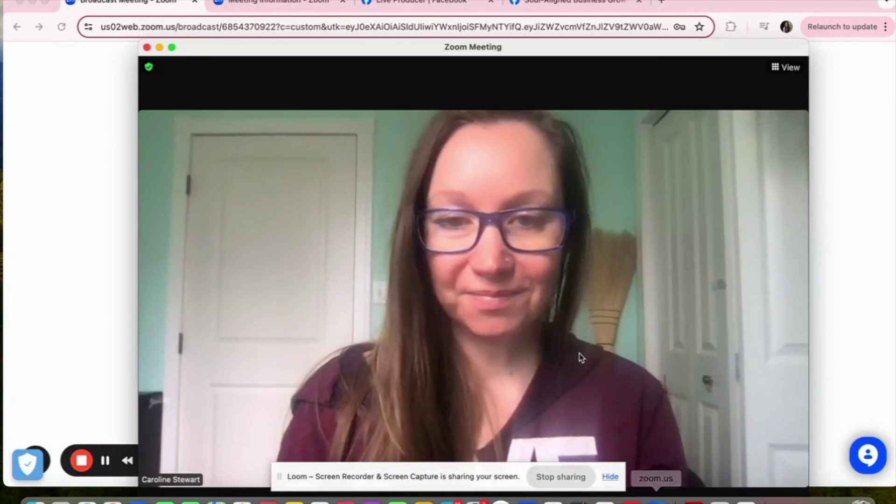
left_click_drag(735, 47, 725, 1)
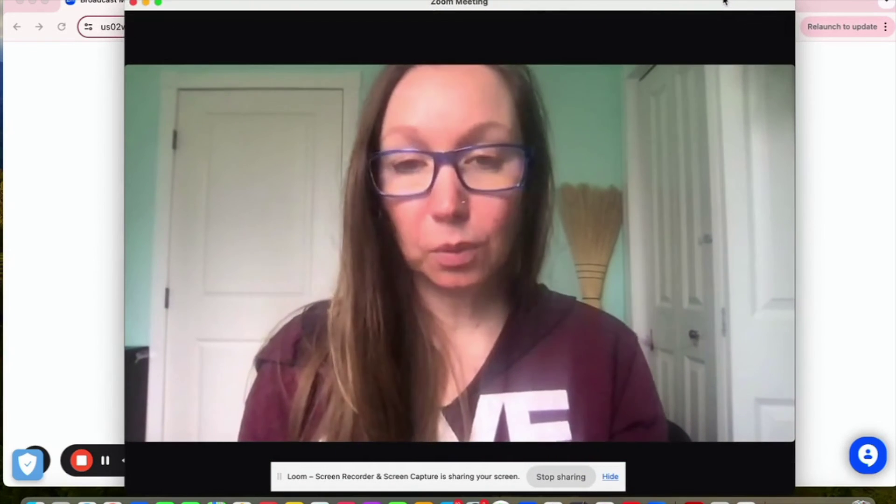